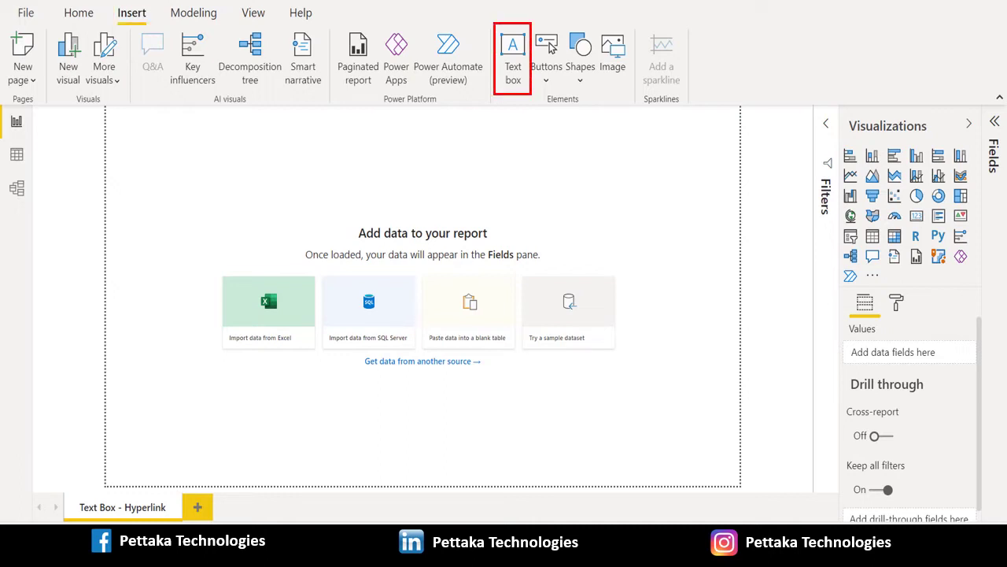
# Insert an empty text box onto the report page from the Insert tab.
pyautogui.click(513, 55)
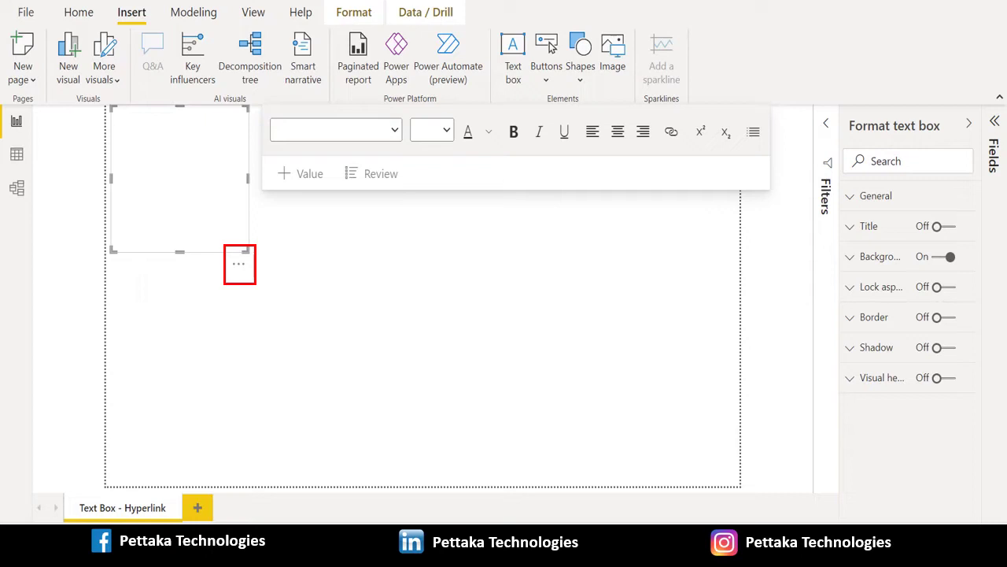
# Type PETTAKA TECHNOLOGIES into the new text box.
pyautogui.write('PETTAKA TECHNOLOGIES')
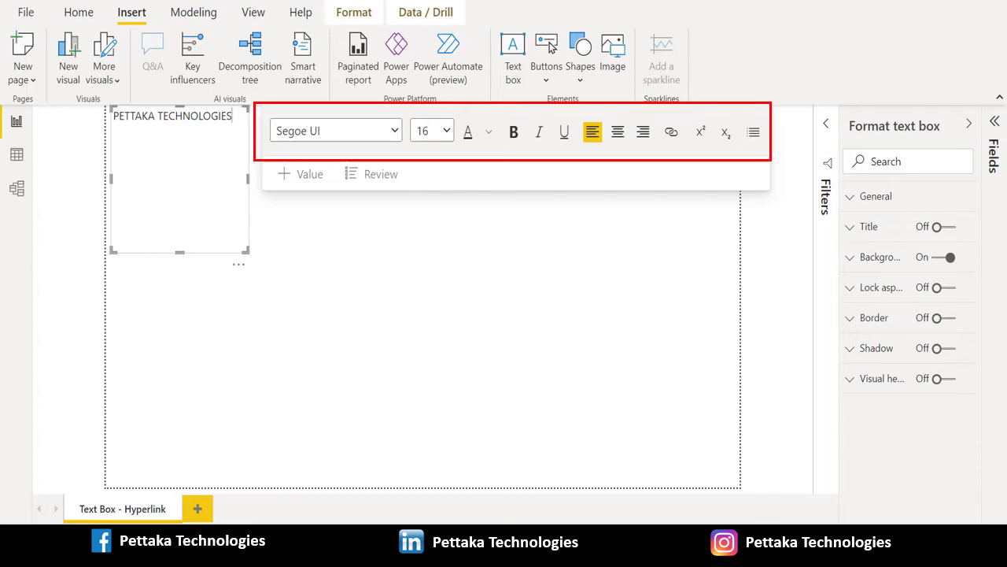
# Select all the text and paste the company website URL into a new hyperlink field.
pyautogui.hotkey('ctrl', 'a')
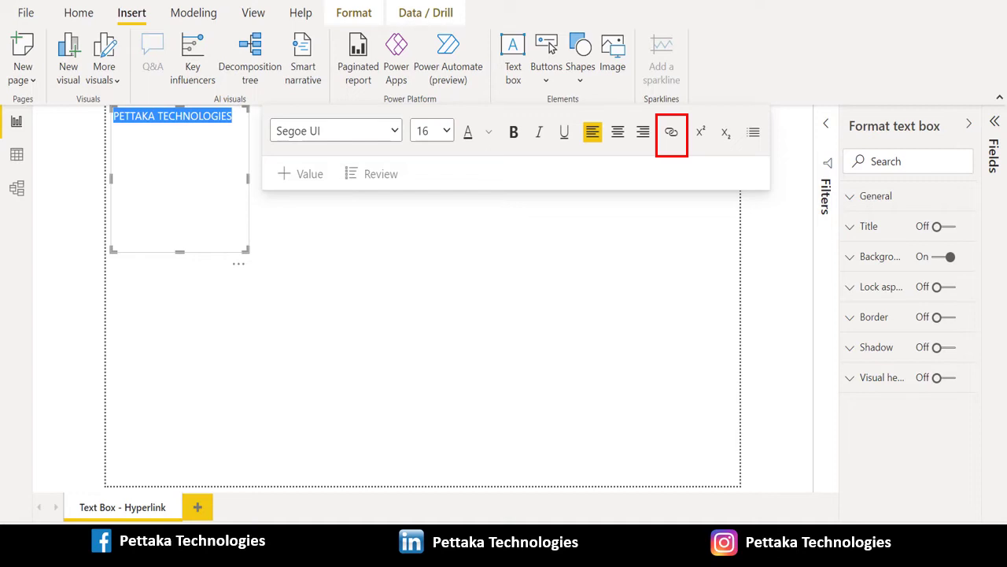
pyautogui.hotkey('ctrl', 'k')
pyautogui.hotkey('ctrl', 'v')
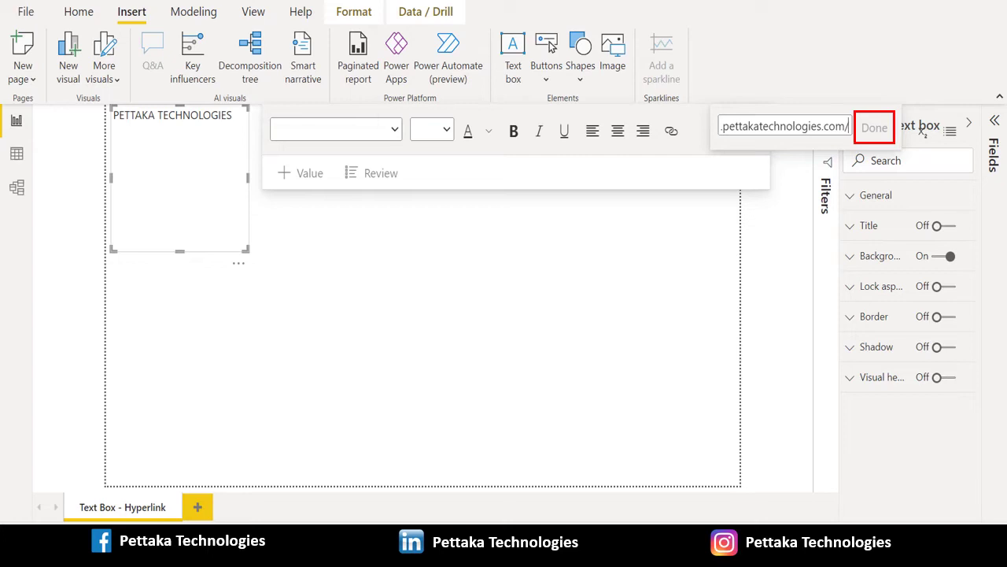
pyautogui.press('Return')
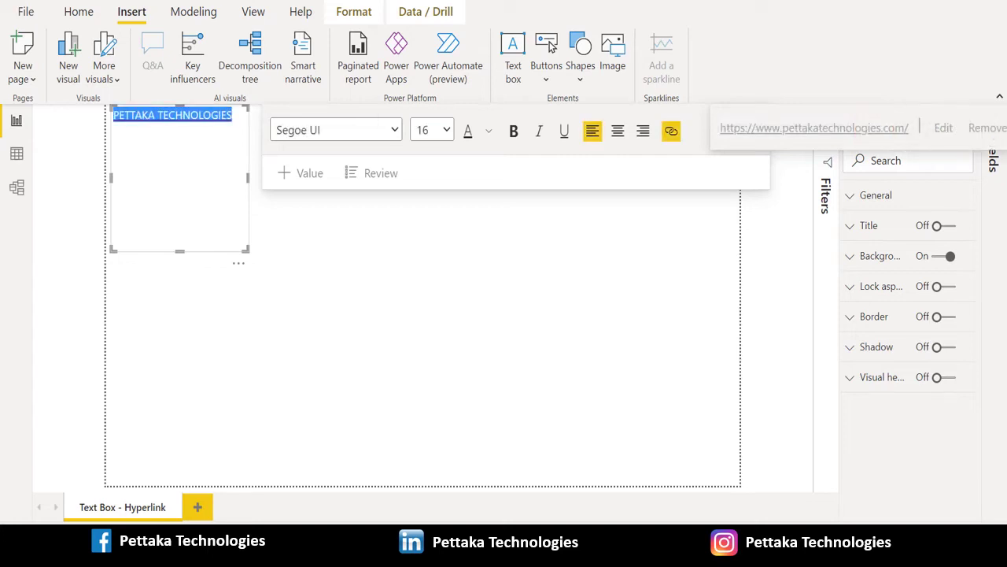